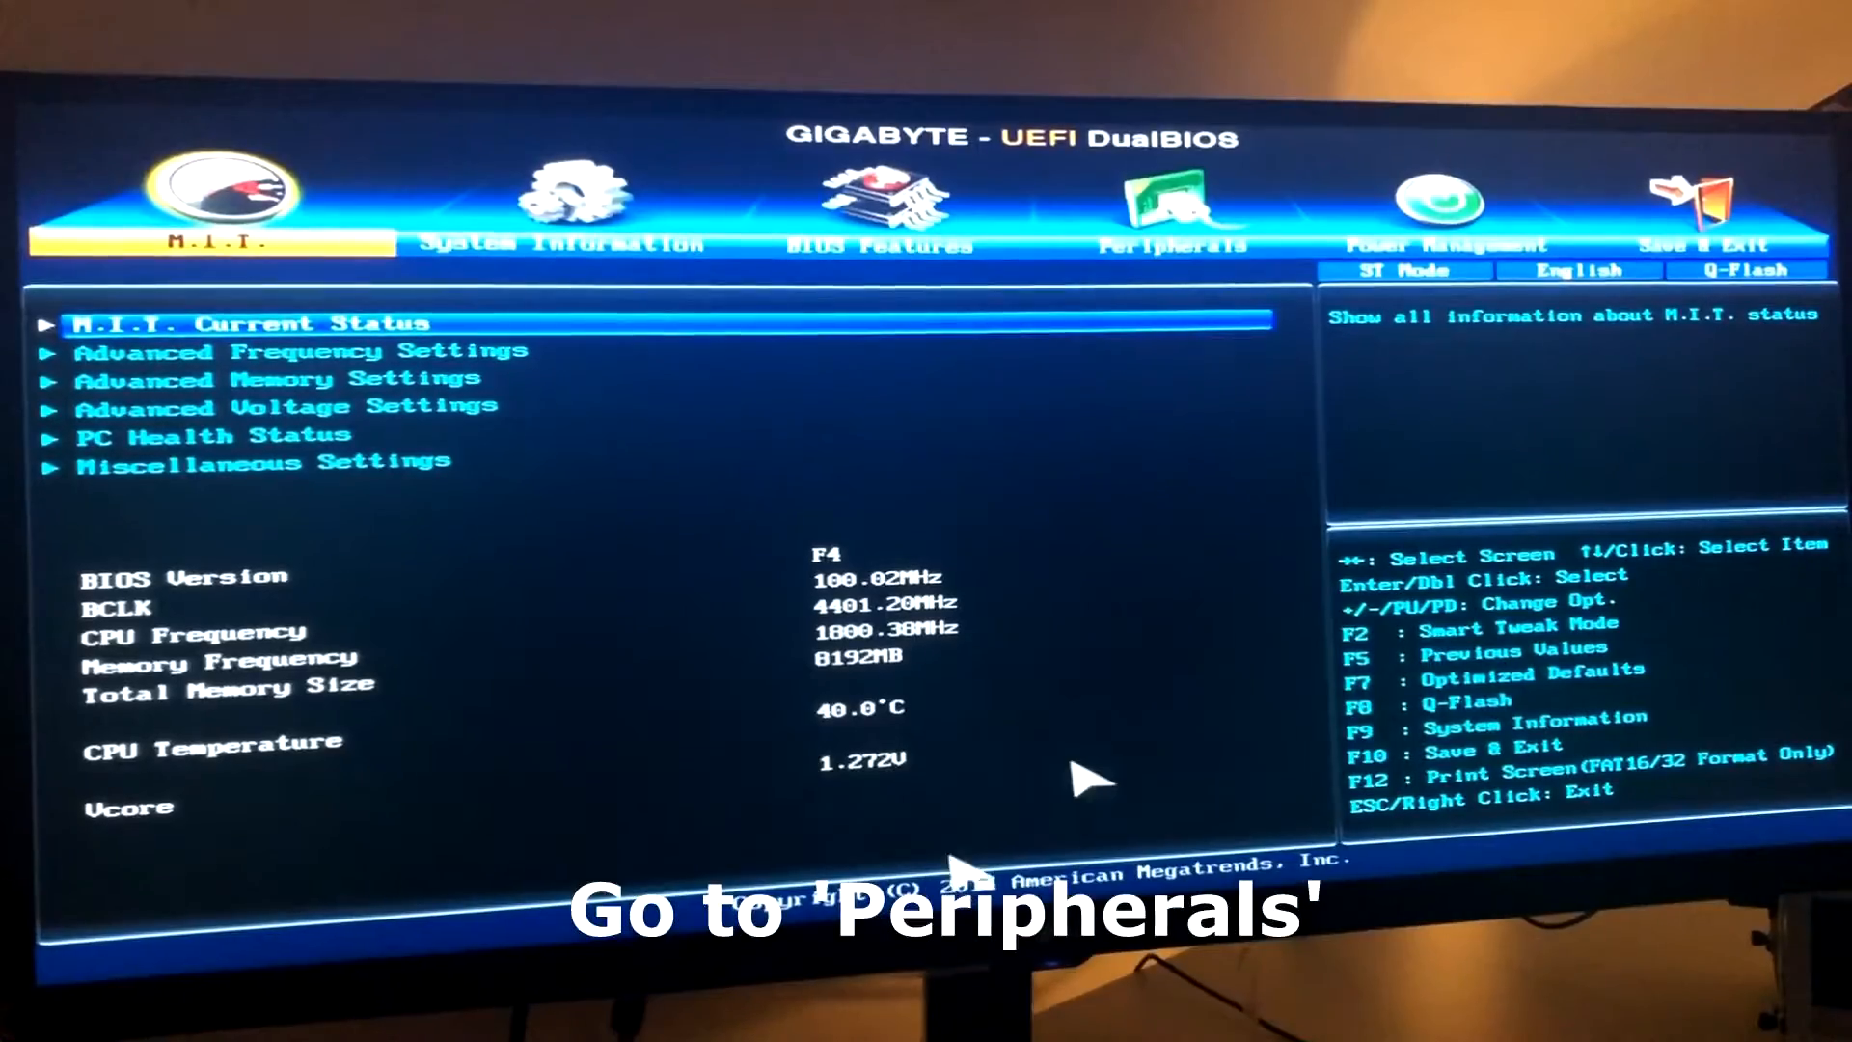
- Set Audio LED to Disabled under the Peripherals tab
{"action": "left_click", "coordinate": [1184, 215]}
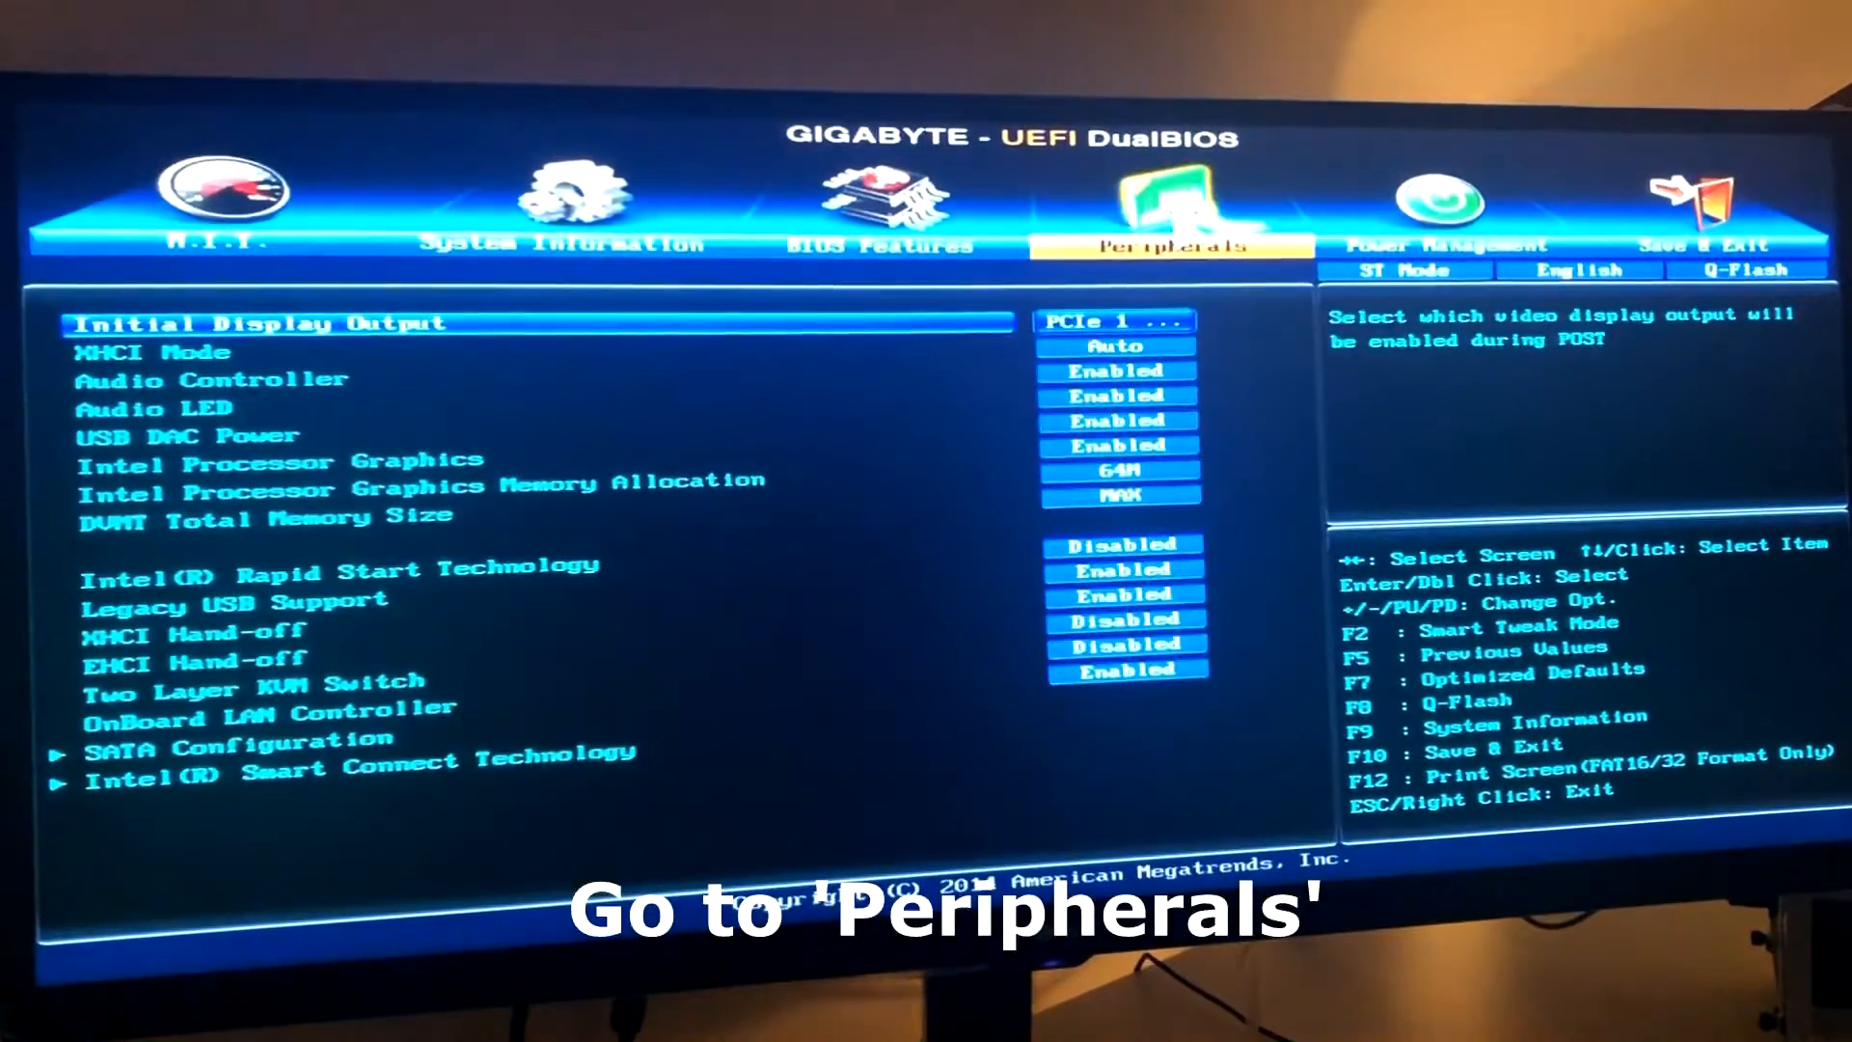
{"action": "left_click", "coordinate": [217, 408]}
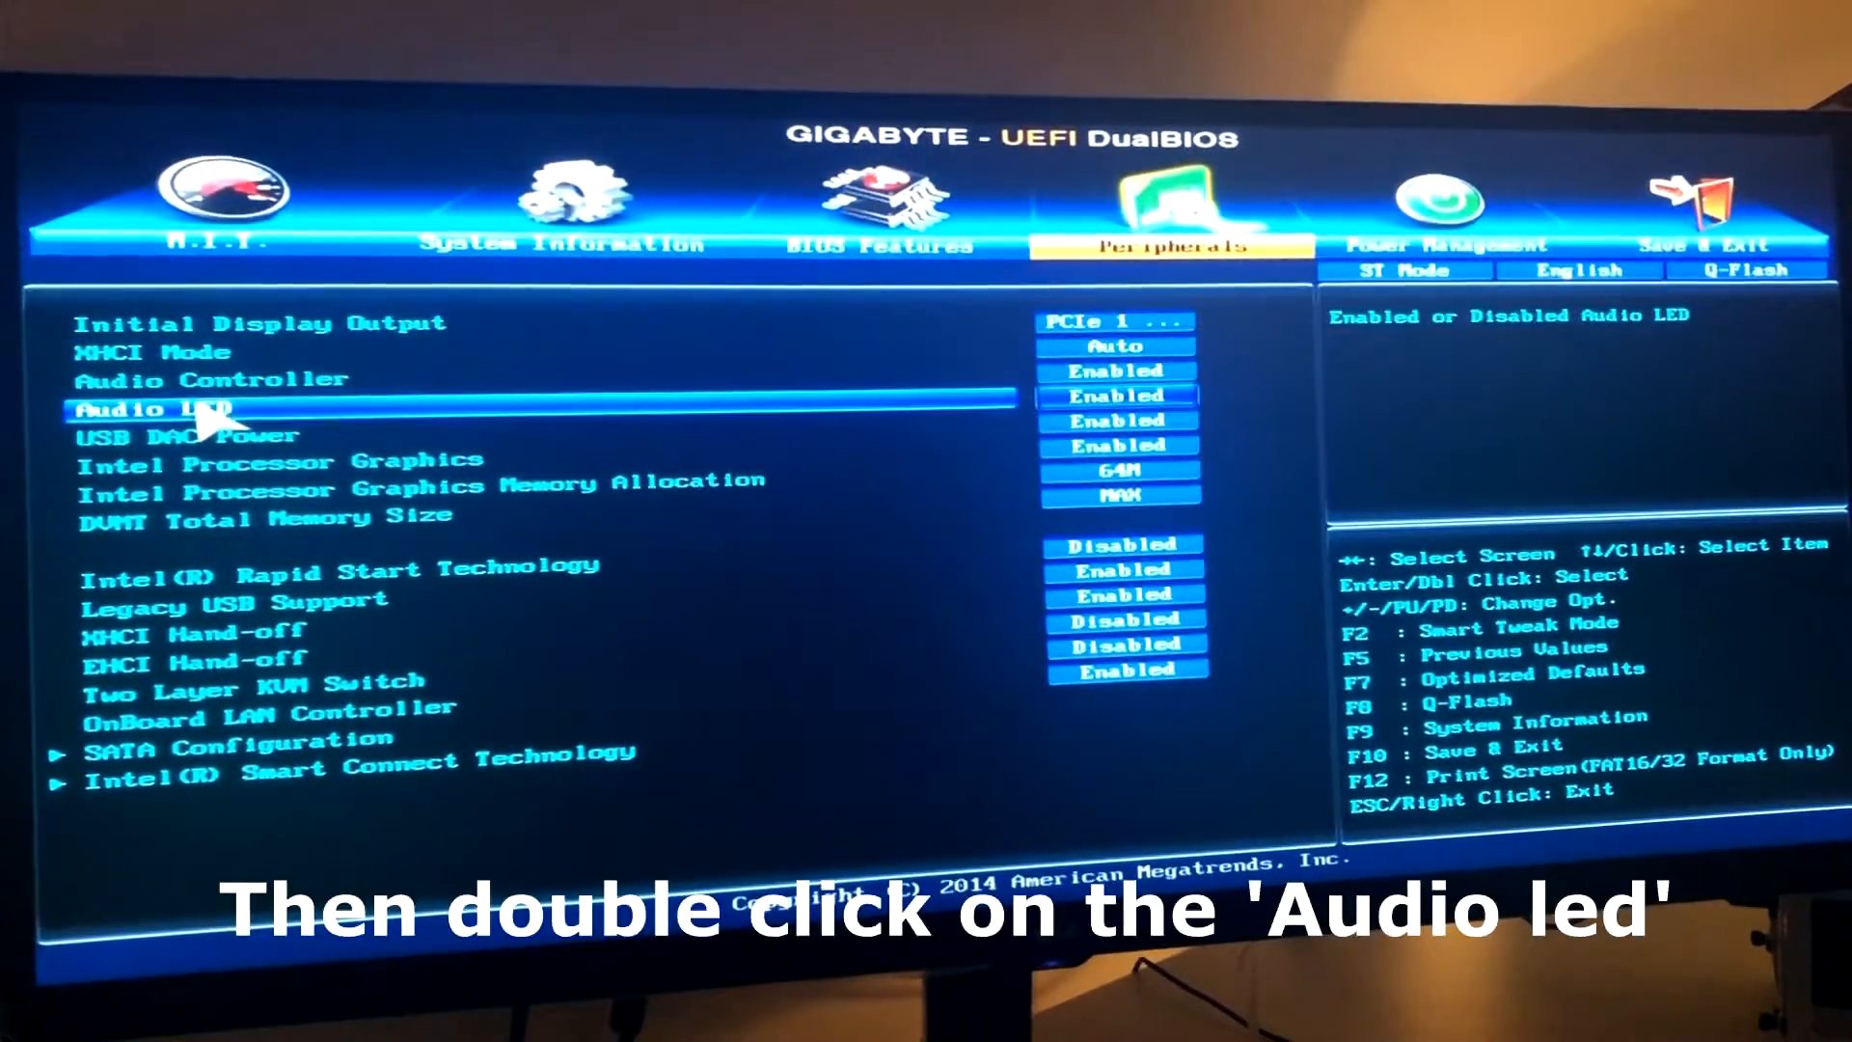
{"action": "double_click", "coordinate": [509, 420]}
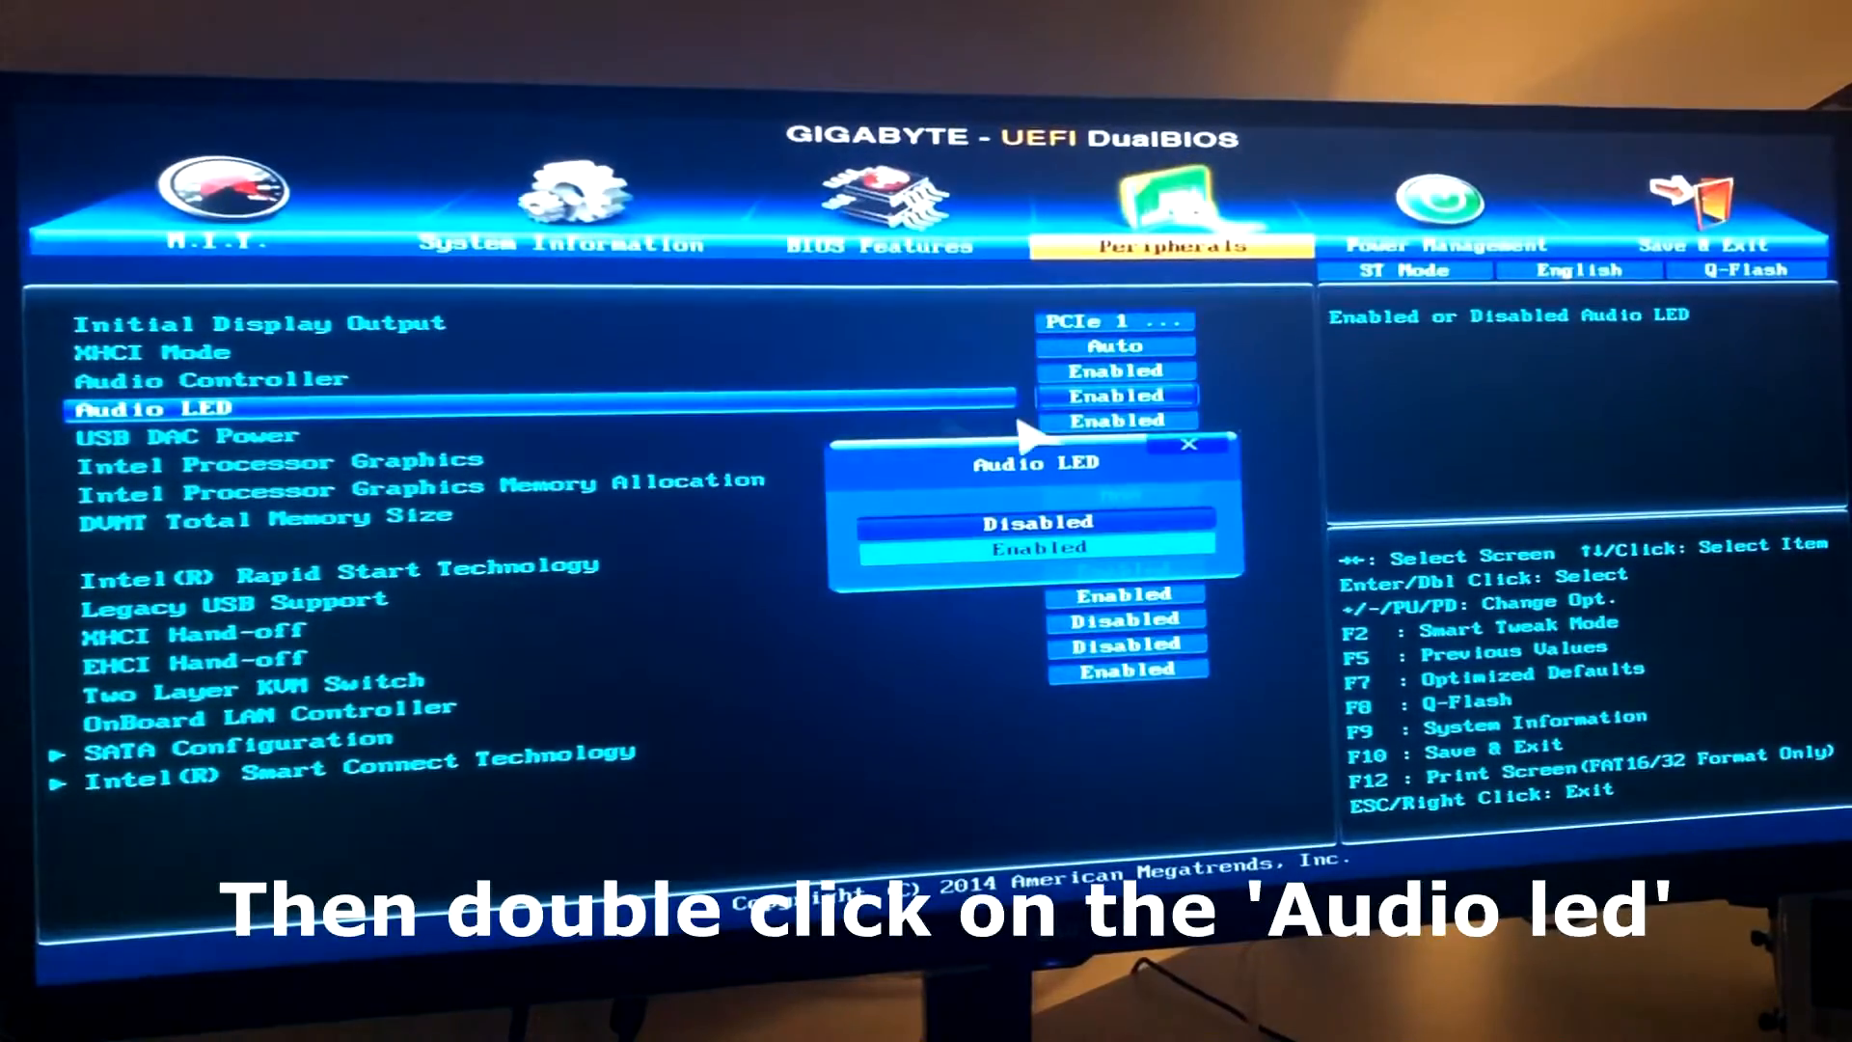
{"action": "left_click", "coordinate": [1054, 524]}
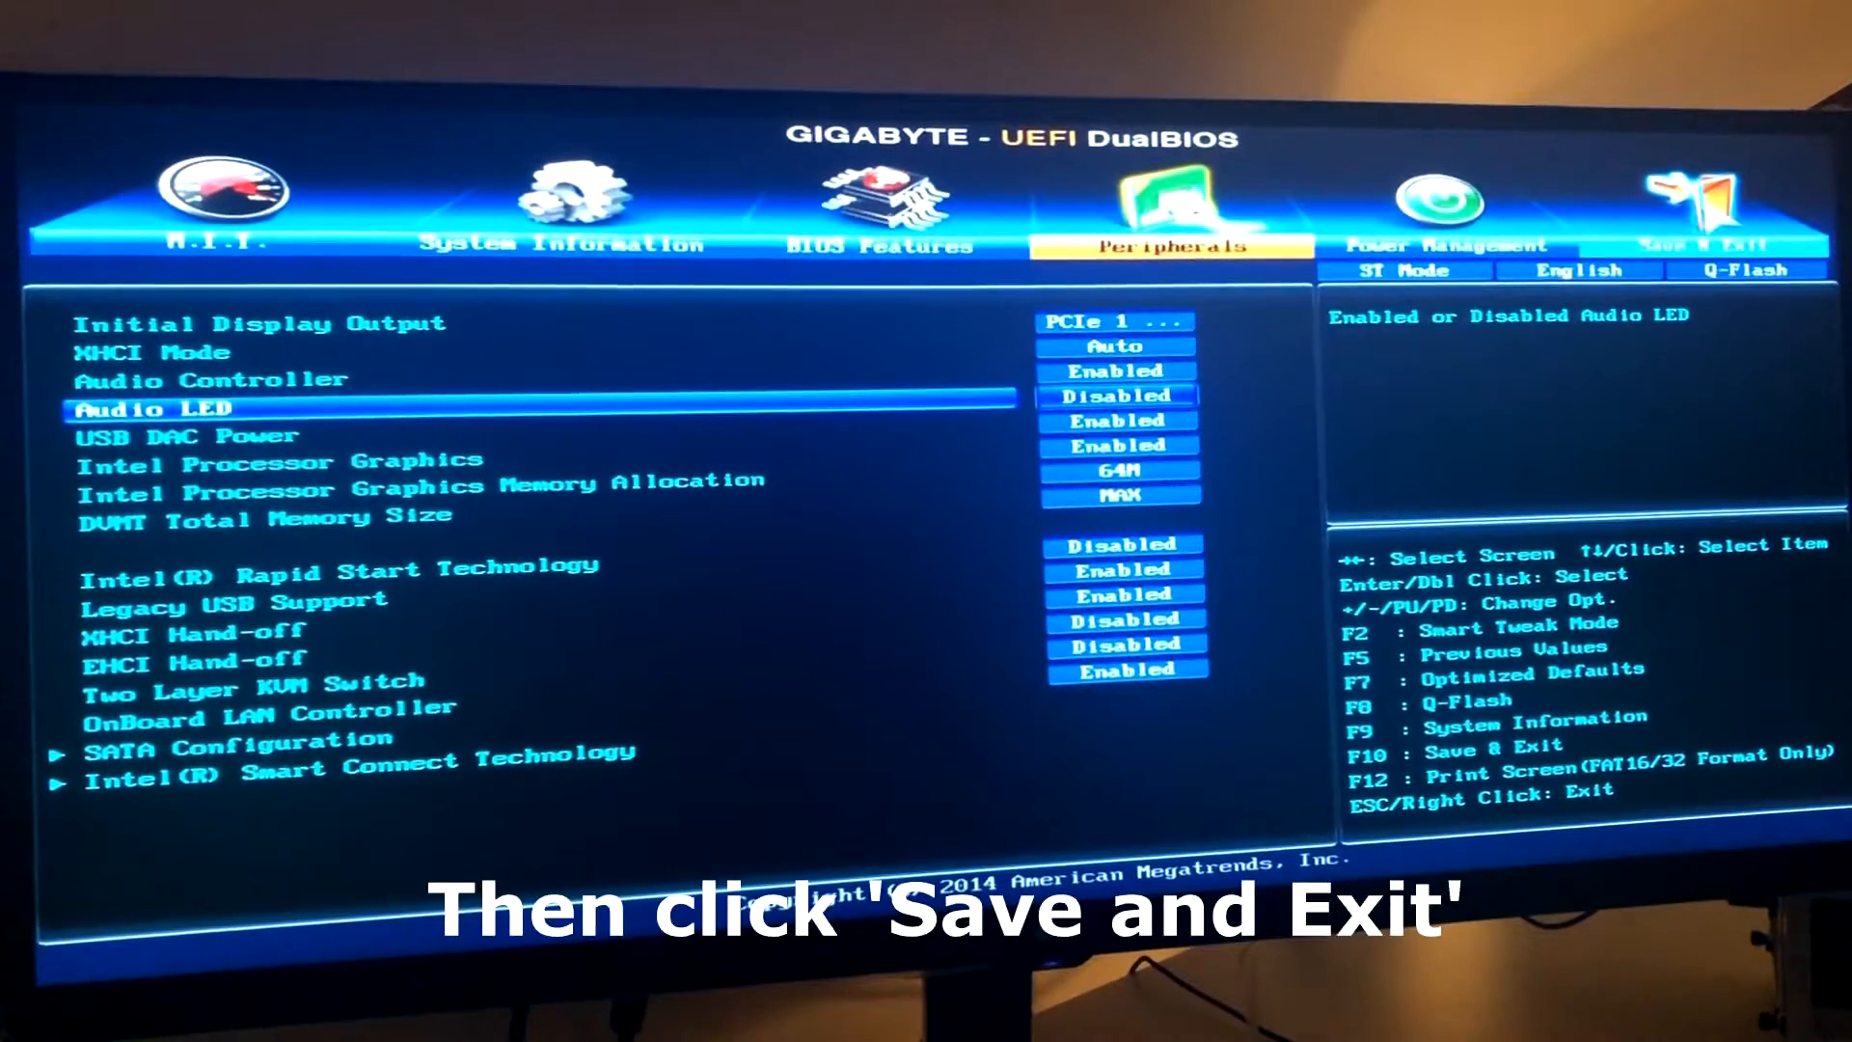
- Bring up the Save & reset confirmation via Save & Exit Setup
{"action": "left_click", "coordinate": [1701, 243]}
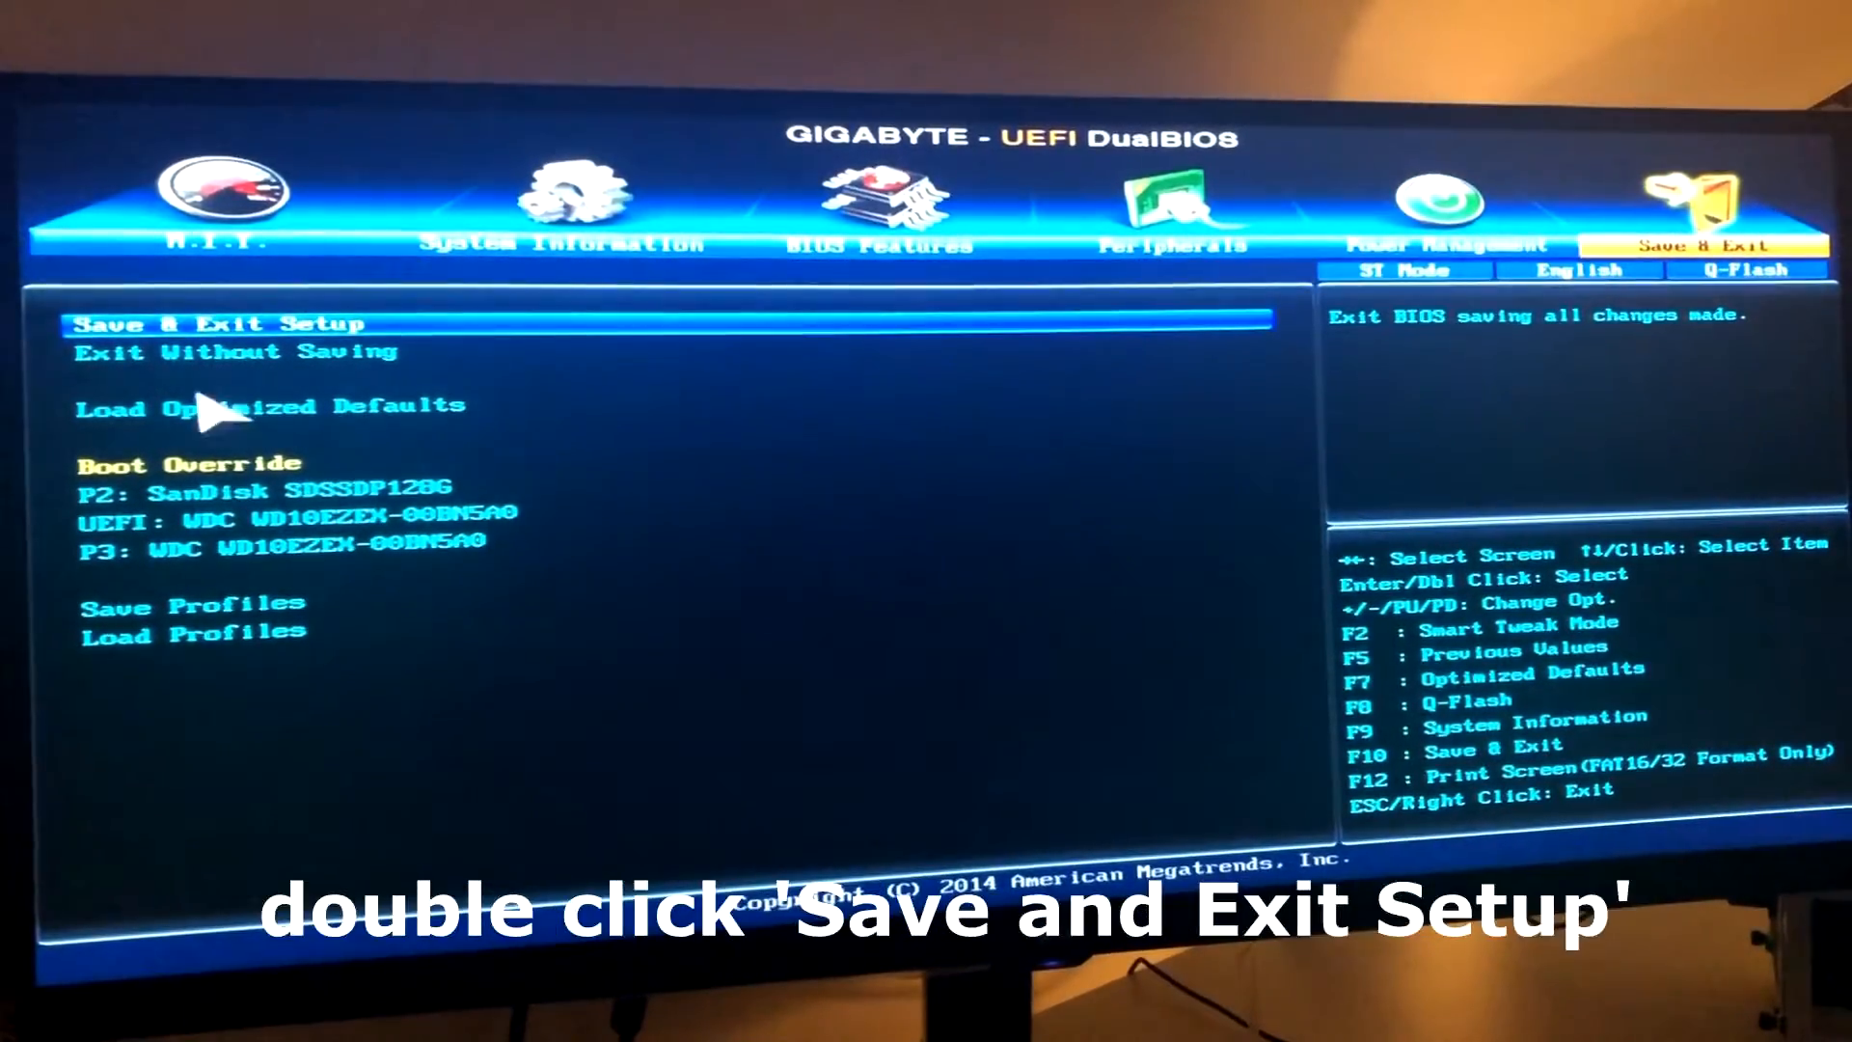
{"action": "double_click", "coordinate": [283, 334]}
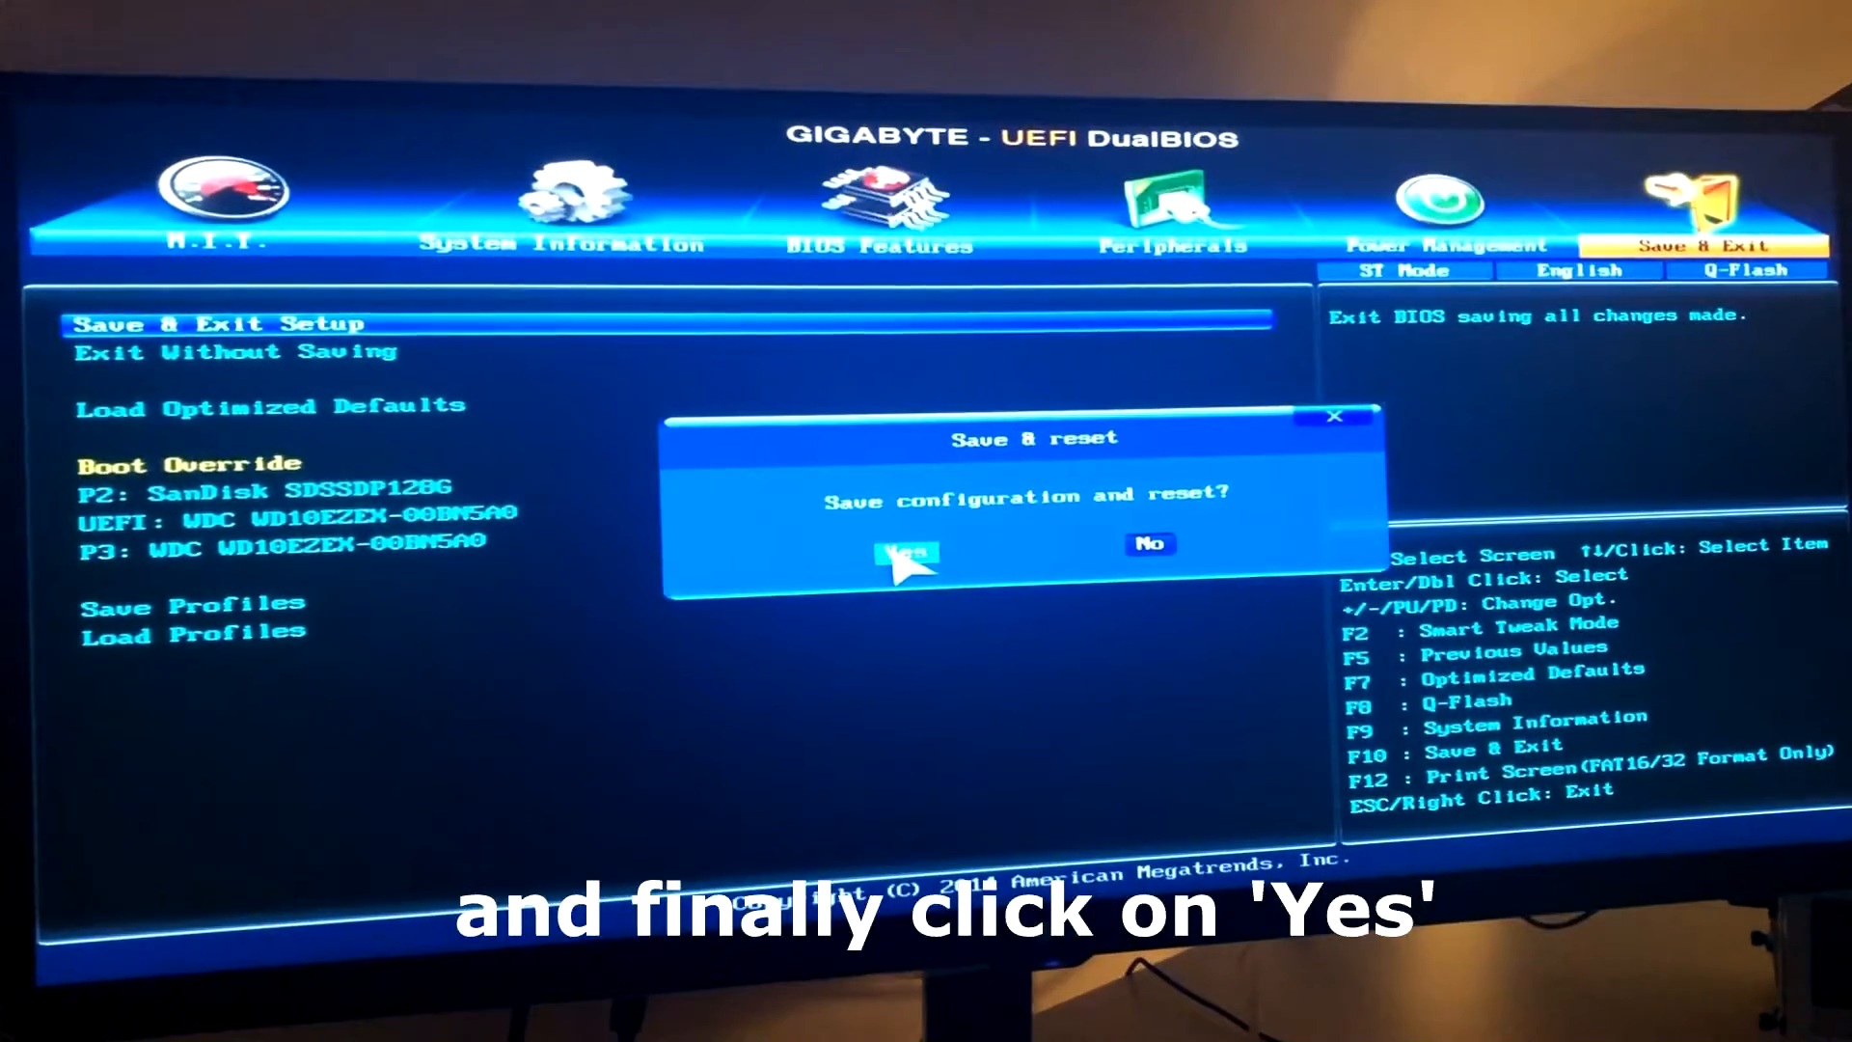